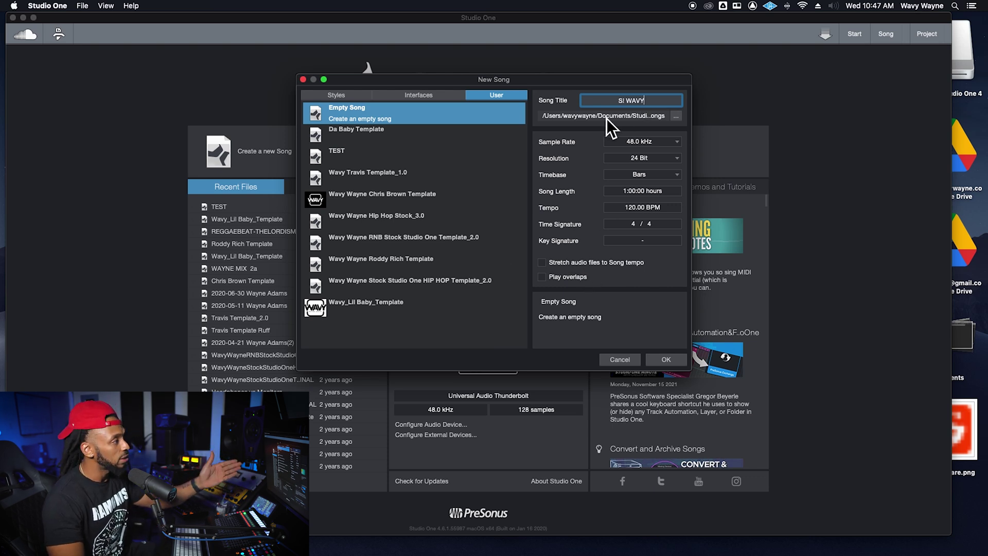
Create the empty song titled 'S! WAVY'.
left_click(664, 363)
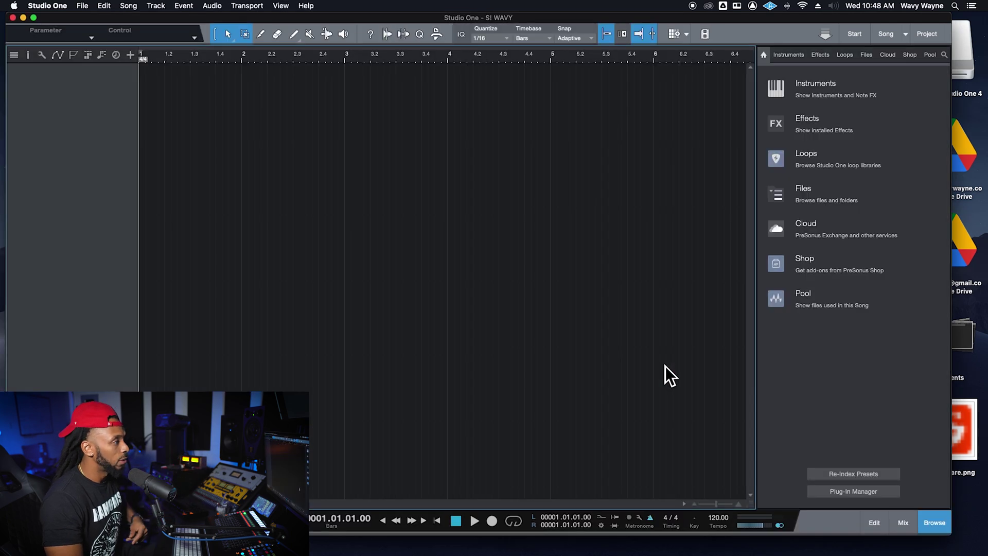
Drag Ghost_Beatz_Offseason_background_vocals_2_33.wav from the desktop onto the song's first track.
left_click(295, 538)
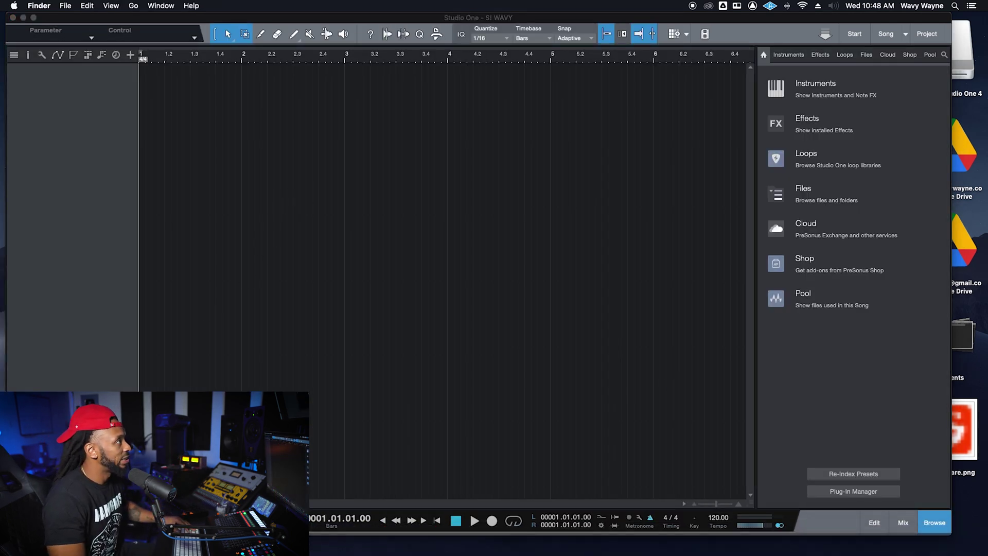
left_click_drag(359, 64, 167, 85)
left_click(49, 6)
left_click(62, 45)
left_click(548, 342)
left_click(582, 297)
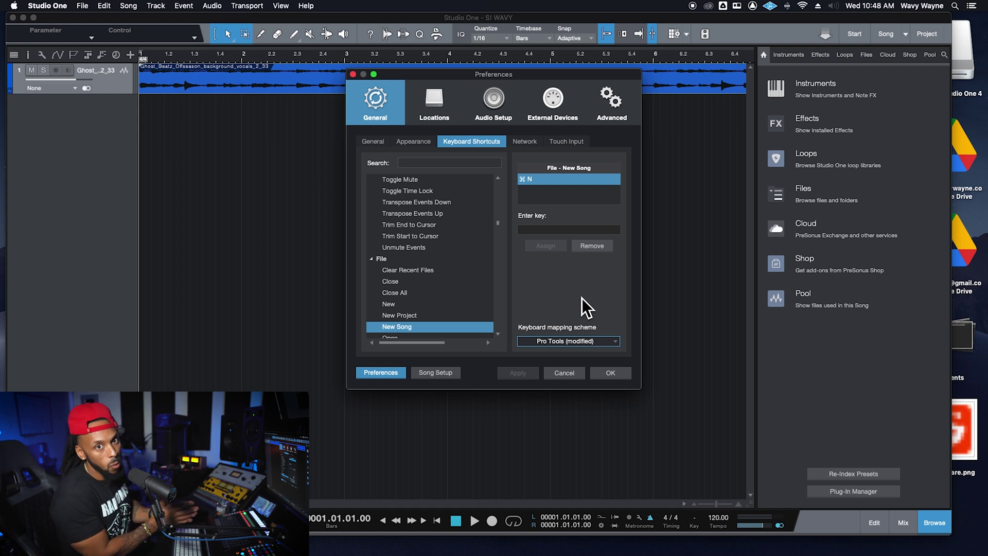
left_click(607, 374)
Enlarge the beat's track, trim its start to the first hit, and slide it to bar 1.
key("e")
key("e")
key("e")
key("e")
key("e")
left_click_drag(133, 100, 133, 198)
left_click_drag(148, 134, 210, 141)
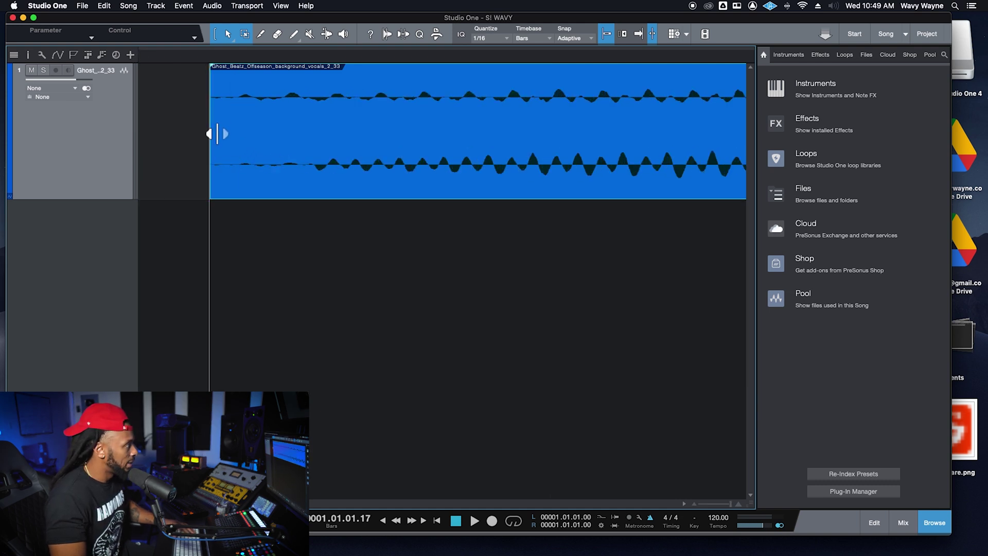
left_click_drag(216, 132, 243, 132)
left_click_drag(313, 177, 196, 167)
key("w")
key("w")
key("w")
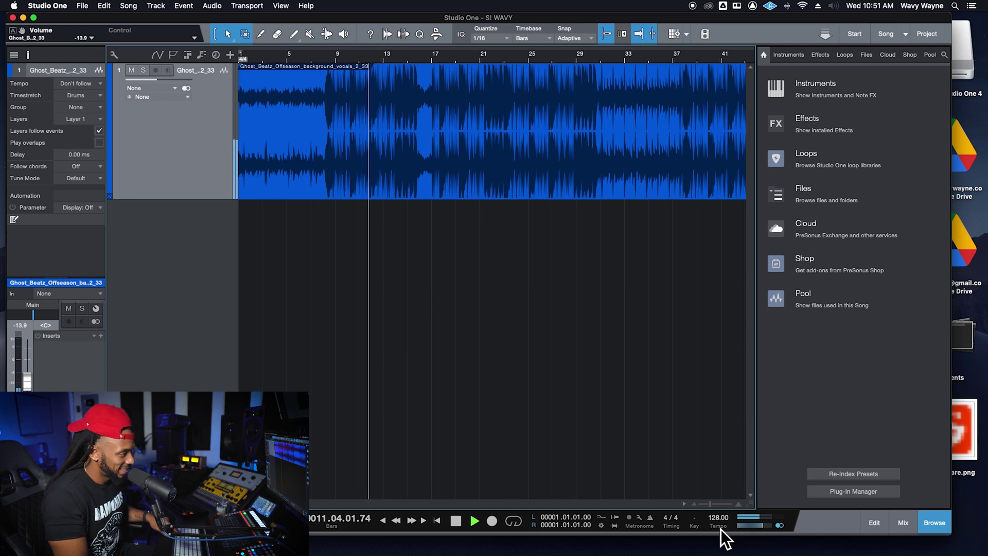
Try different tempo values on the playing beat, then stop playback at 68 BPM.
scroll(720, 528, "down", 20)
scroll(720, 529, "down", 18)
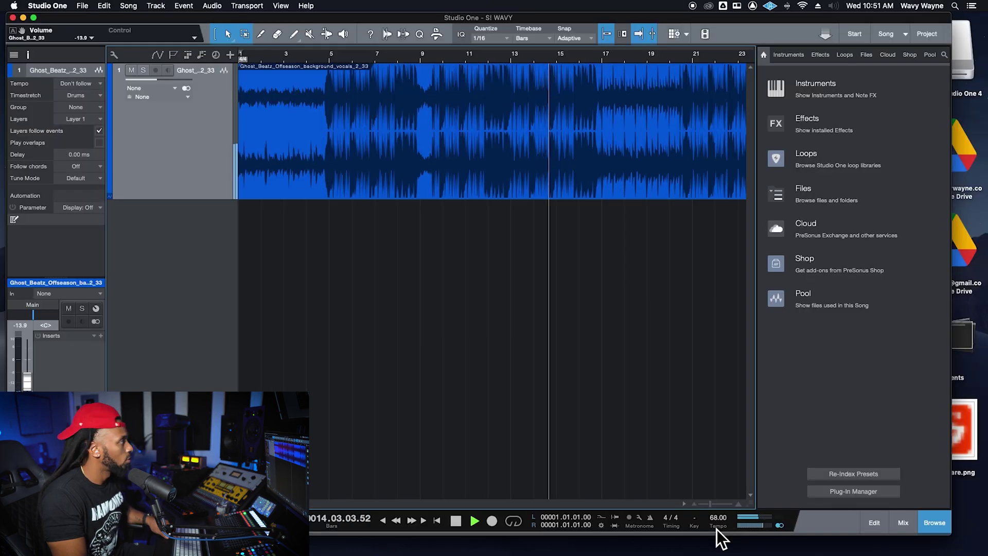
key("space")
Zoom around bar 5, show the 68 BPM tempo track, and place the playhead before bar 5.
key("e")
key("e")
key("e")
key("e")
key("e")
key("e")
key("e")
key("e")
key("e")
key("w")
scroll(574, 104, "right", 1)
key("w")
key("e")
key("w")
left_click(218, 57)
key("e")
left_click(447, 138)
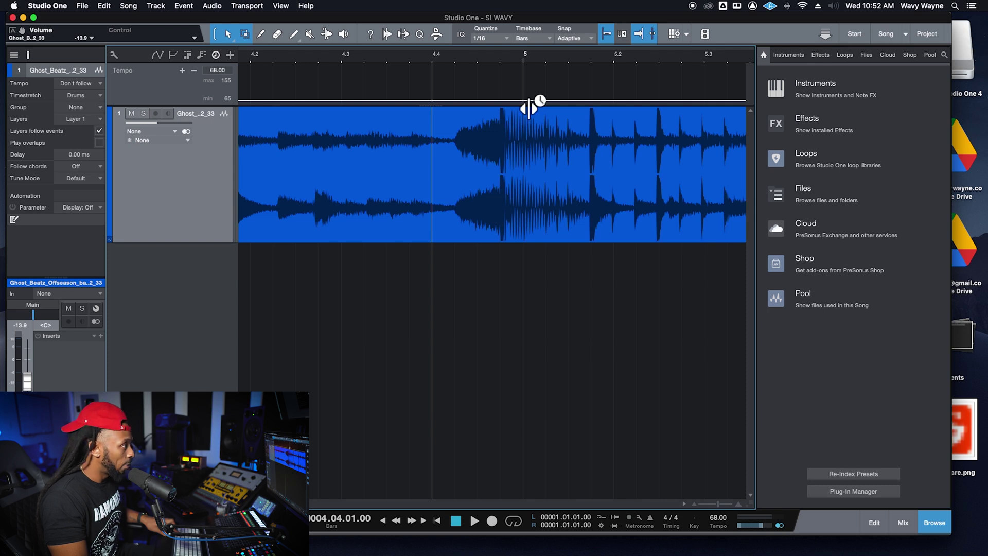
Timestretch the grid so bar 5 meets the beat's downbeat, reaching about 69.06 BPM.
left_click_drag(529, 108, 542, 87)
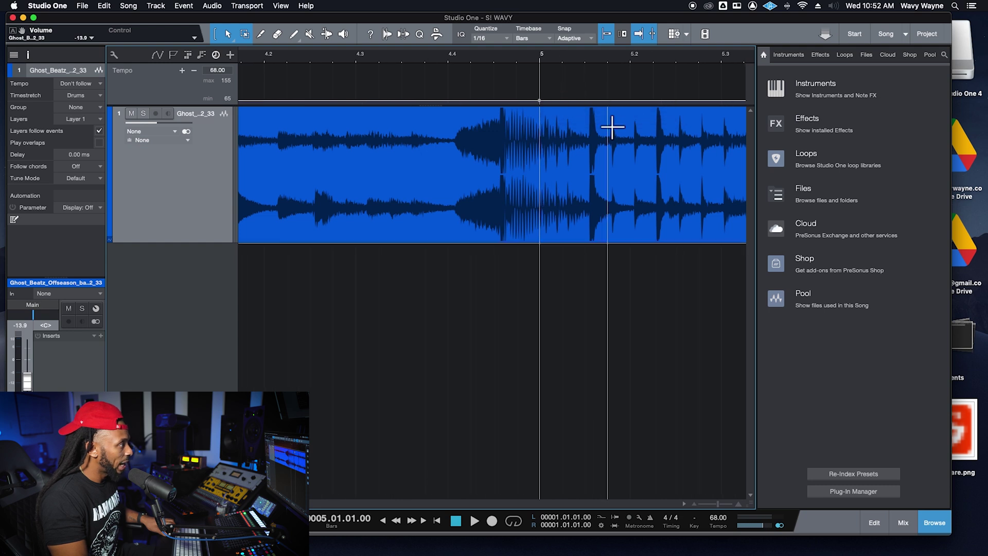
key("super+z")
left_click_drag(575, 147, 576, 148)
key("super+z")
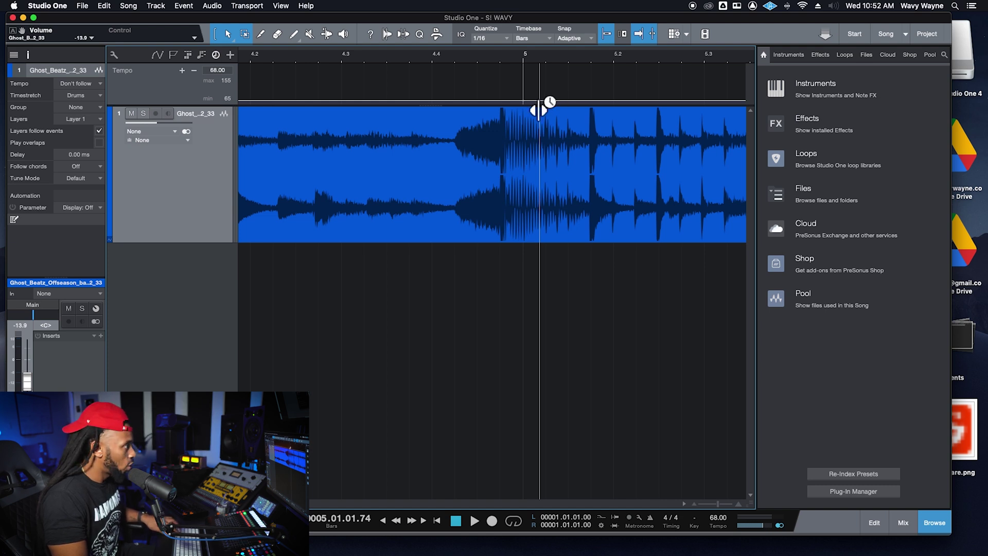
left_click_drag(538, 110, 515, 145)
left_click_drag(515, 145, 516, 144)
left_click_drag(506, 106, 518, 103)
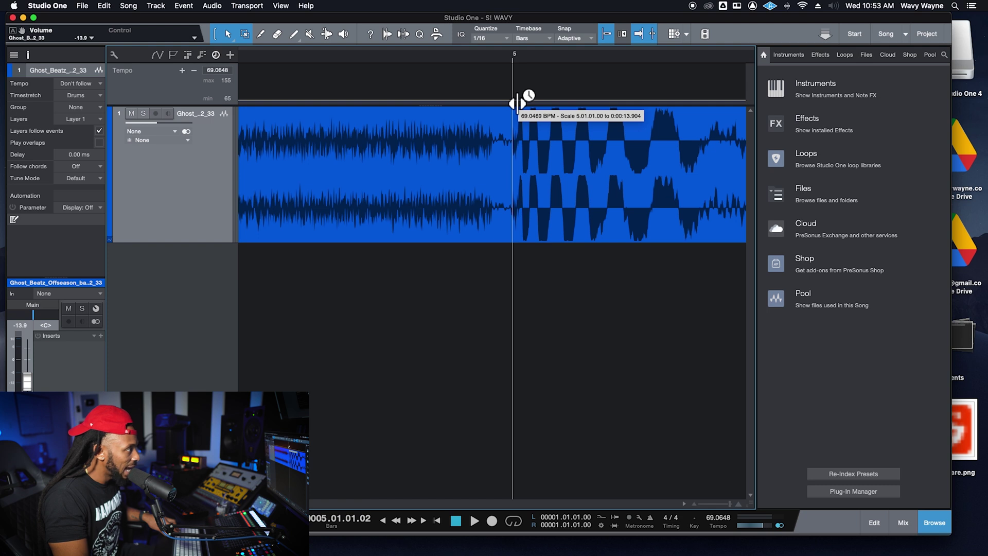
Nudge the bar 5 marker to 69.0462 BPM and check the grid alignment at bar 10.
left_click_drag(517, 104, 517, 104)
left_click_drag(519, 108, 534, 105)
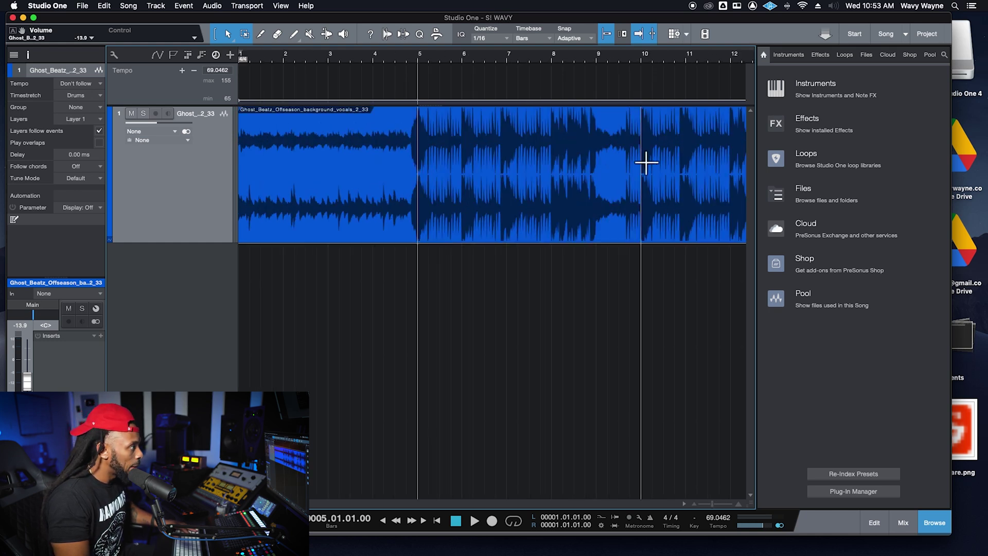
left_click(646, 144)
scroll(646, 149, "up", 5)
scroll(676, 160, "up", 3)
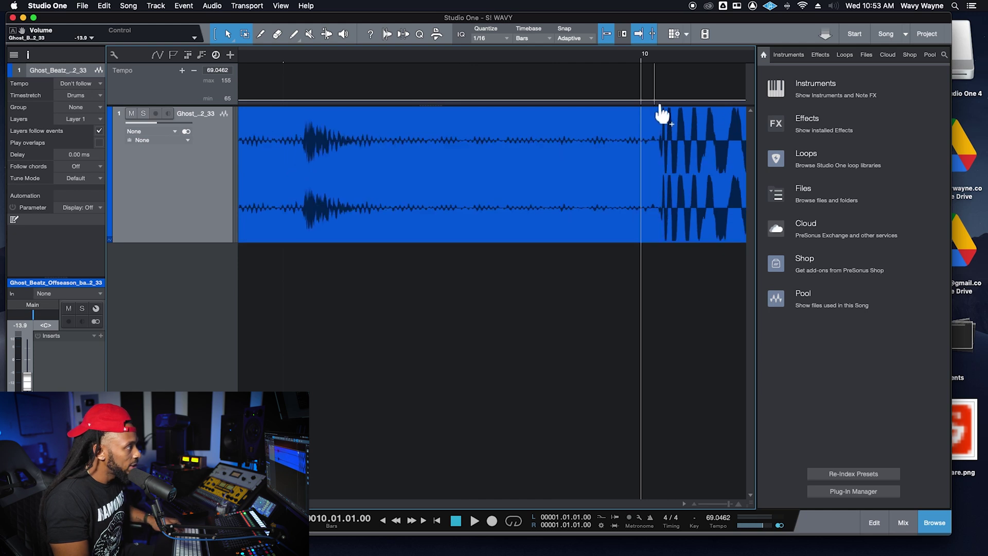